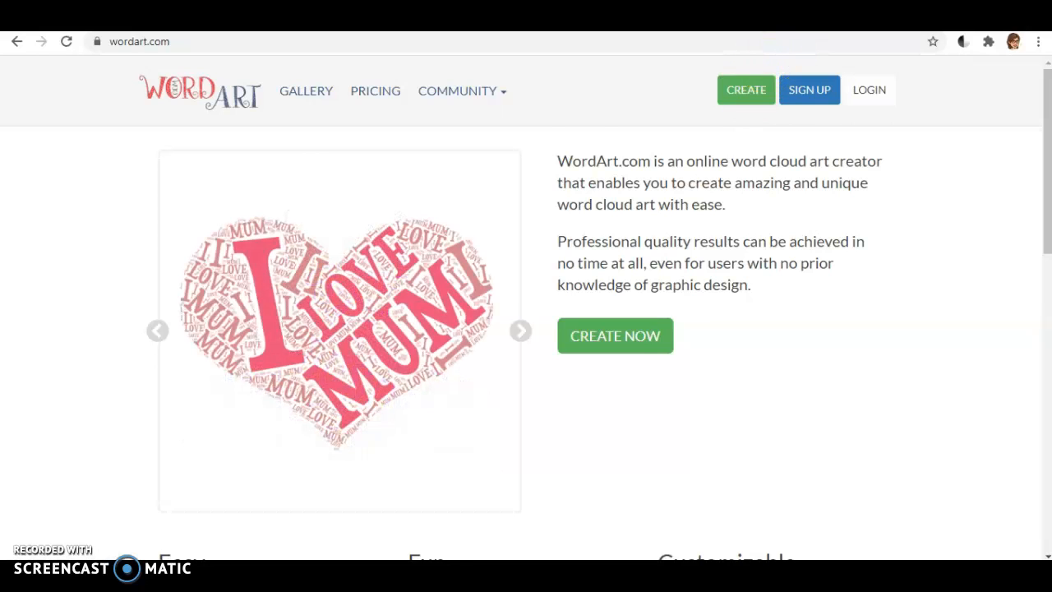
# Start a new word cloud, add the word Reports after CVs in the word list, and visualize it.
pyautogui.click(746, 90)
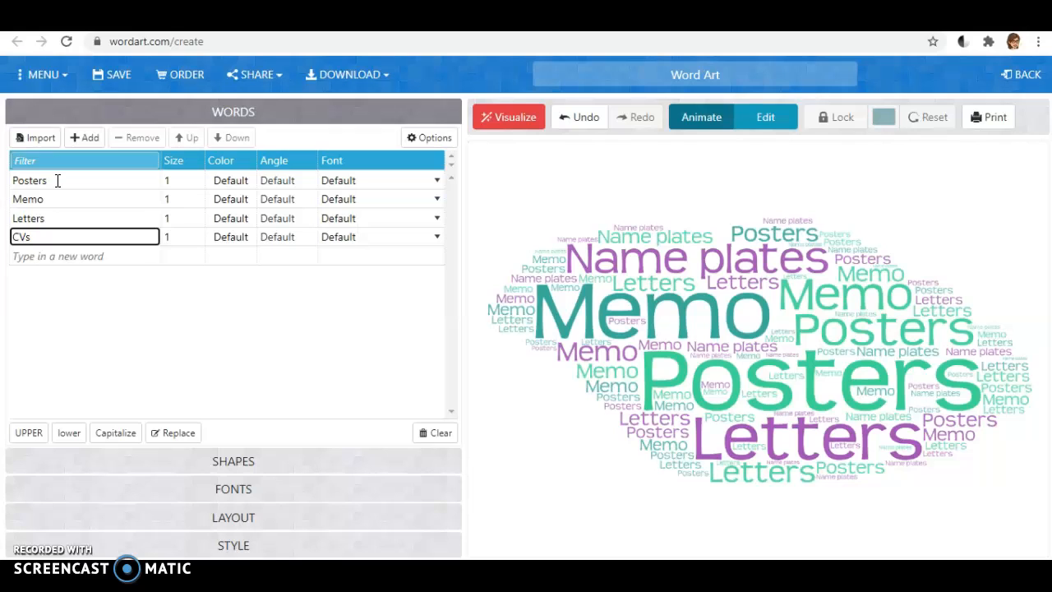
pyautogui.click(57, 180)
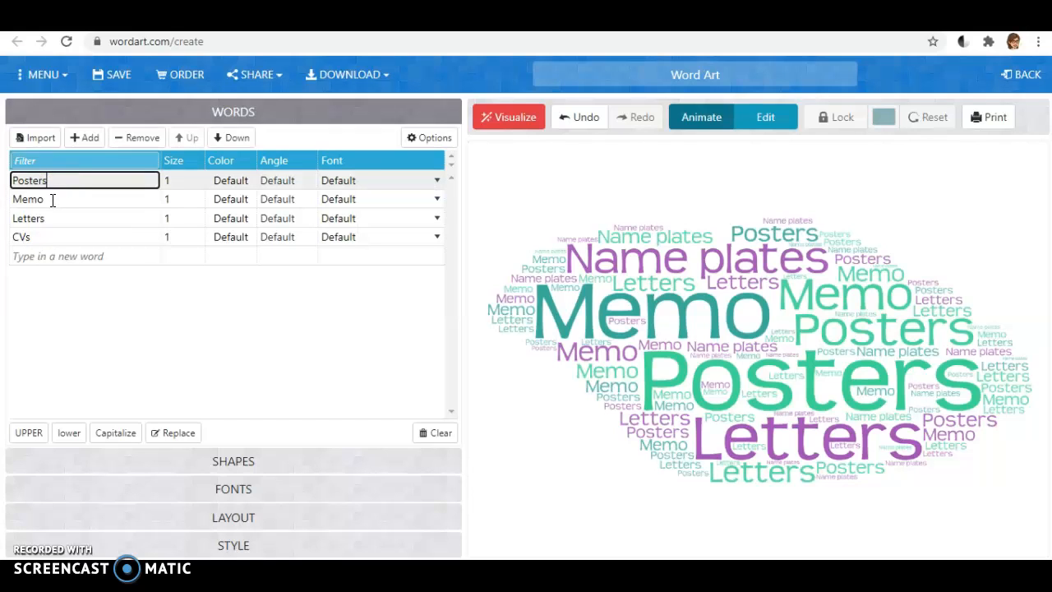
pyautogui.click(52, 199)
pyautogui.click(56, 217)
pyautogui.click(51, 236)
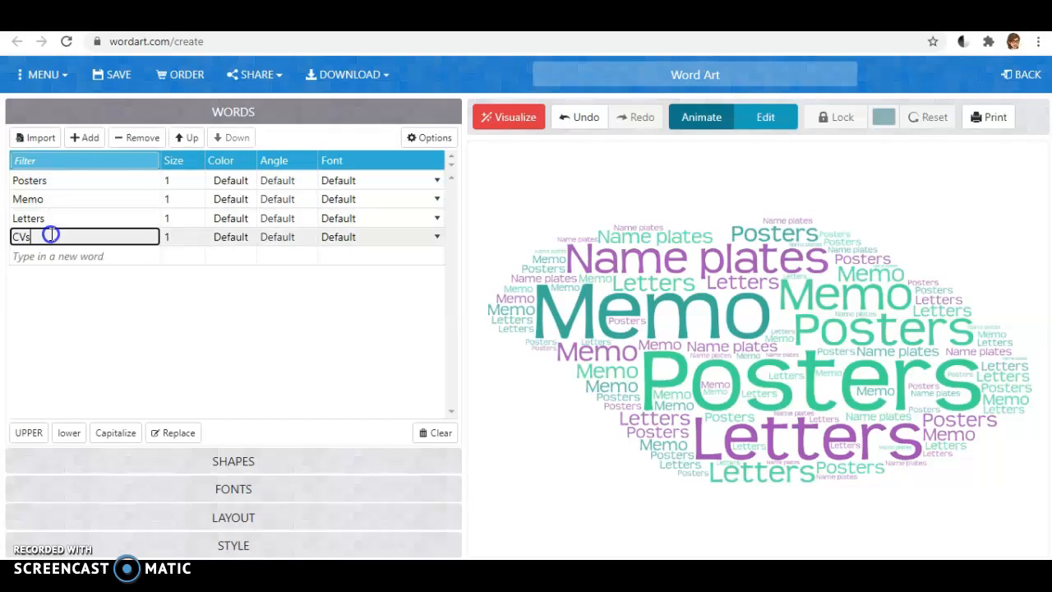
pyautogui.press('Return')
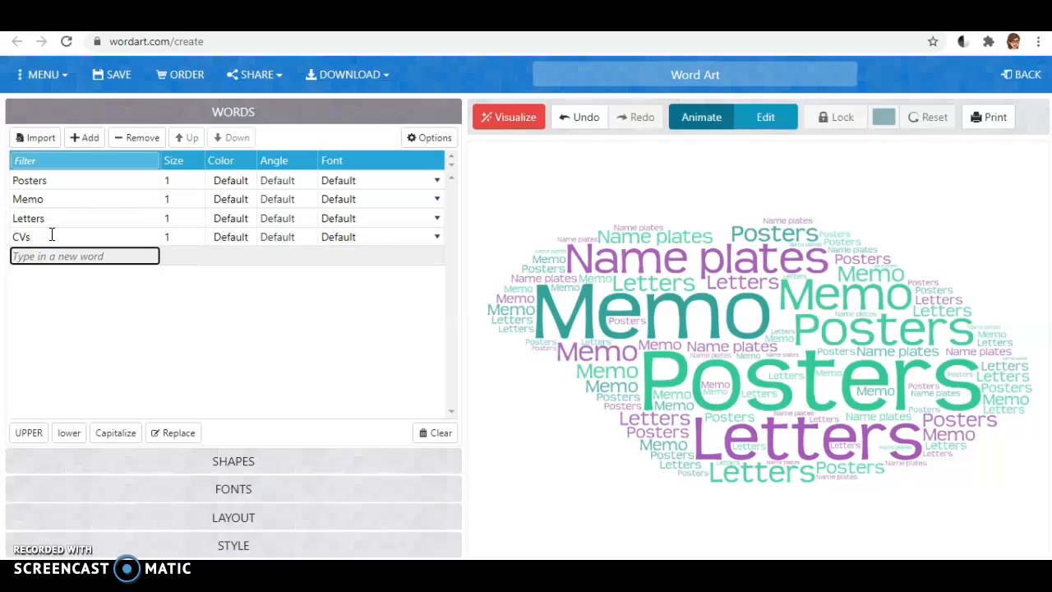
pyautogui.write('Reports')
pyautogui.click(285, 232)
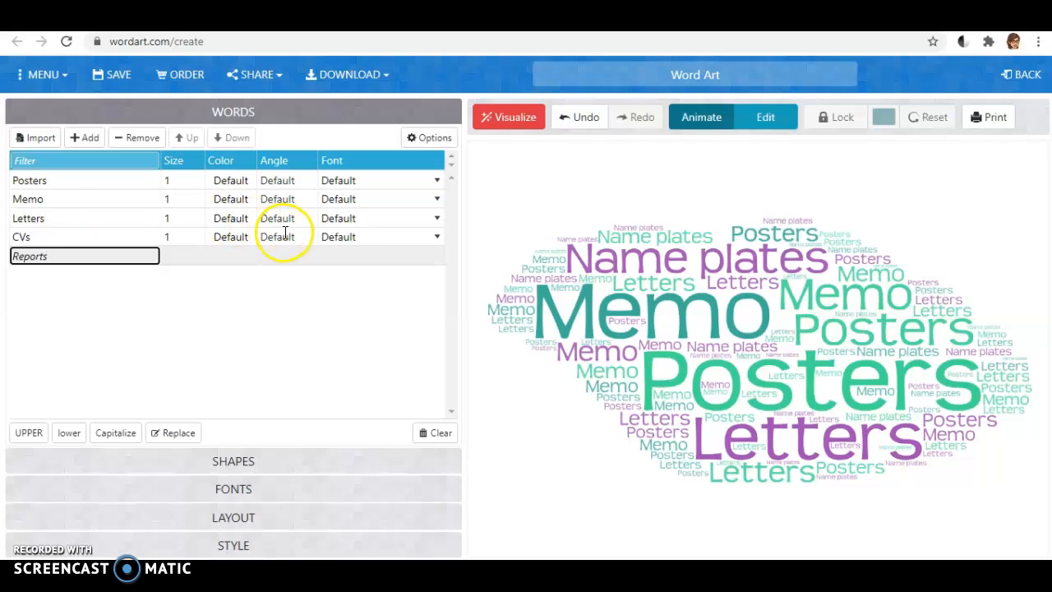
pyautogui.press('Return')
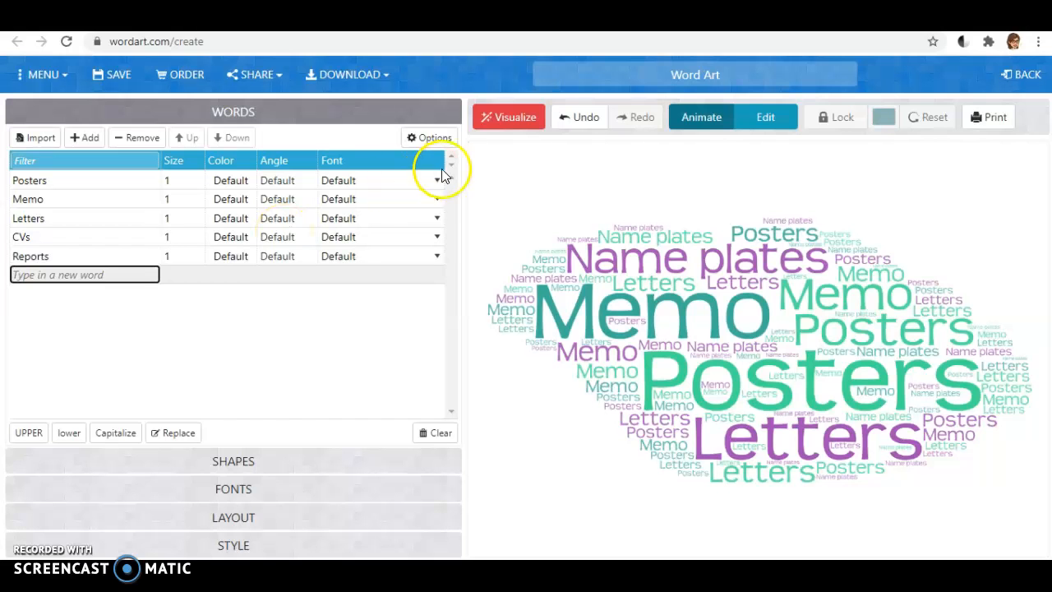
pyautogui.click(523, 119)
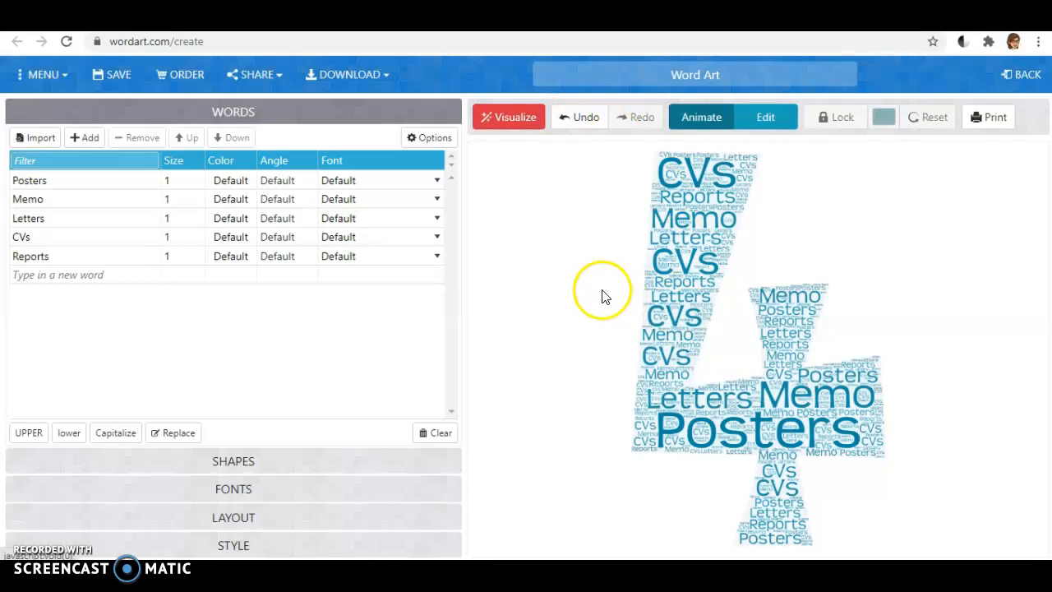
# Change the word cloud's shape to the brown dog-and-cat silhouette and visualize it.
pyautogui.click(236, 466)
pyautogui.scroll(-5, 235, 461)
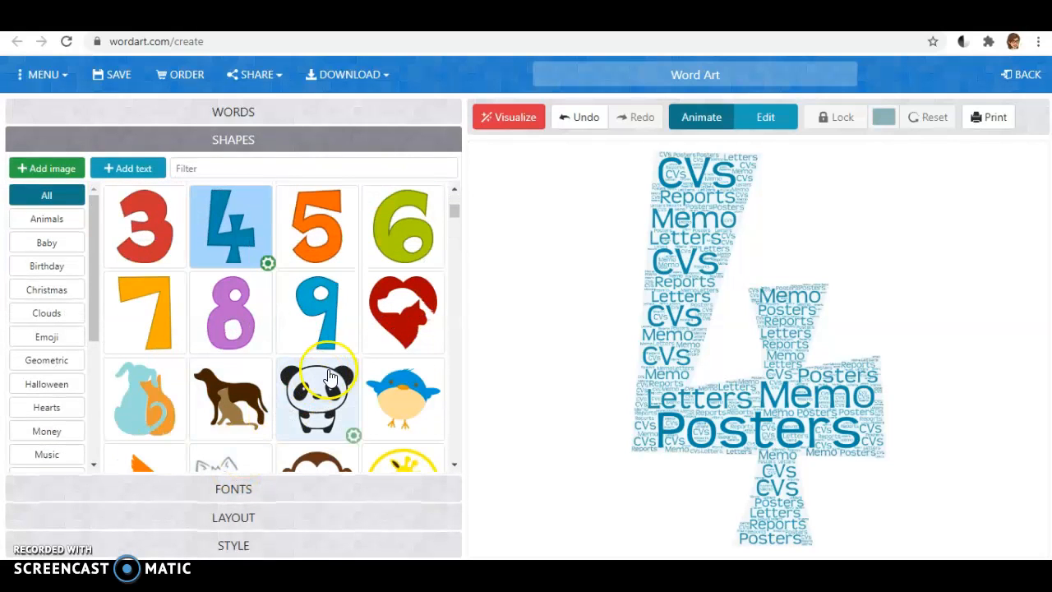
pyautogui.click(240, 408)
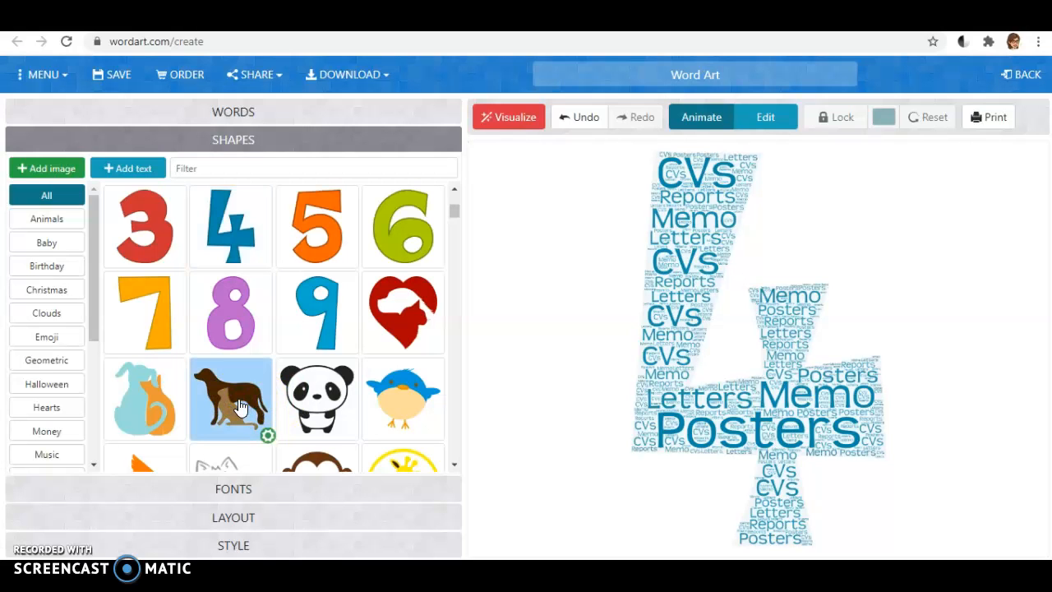
pyautogui.click(507, 115)
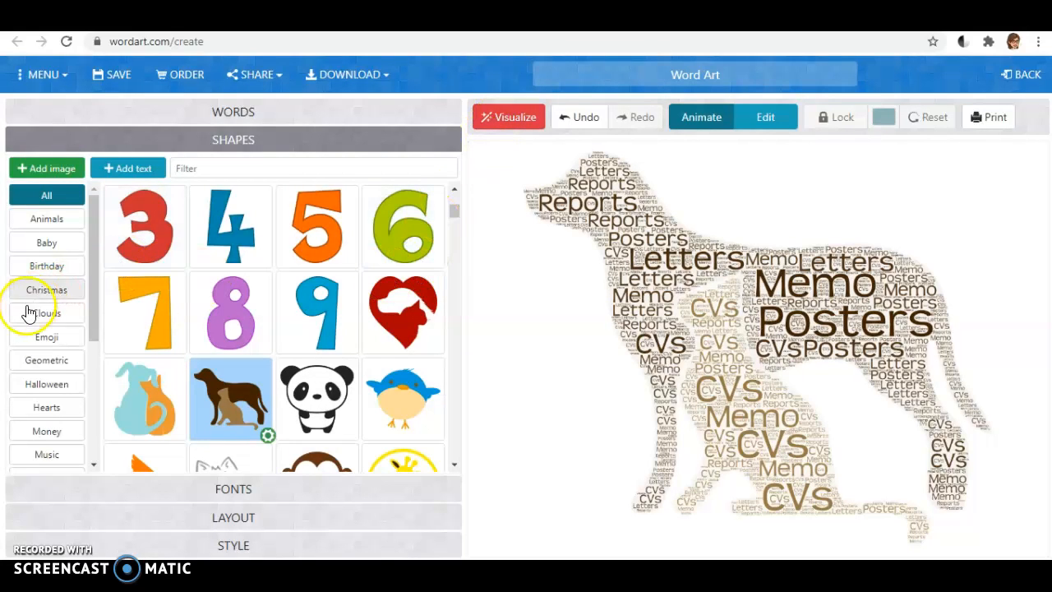
# Choose the pink balloon from the Birthday shapes, and replace the words Posters and Memo with Happy and Birthday.
pyautogui.click(51, 273)
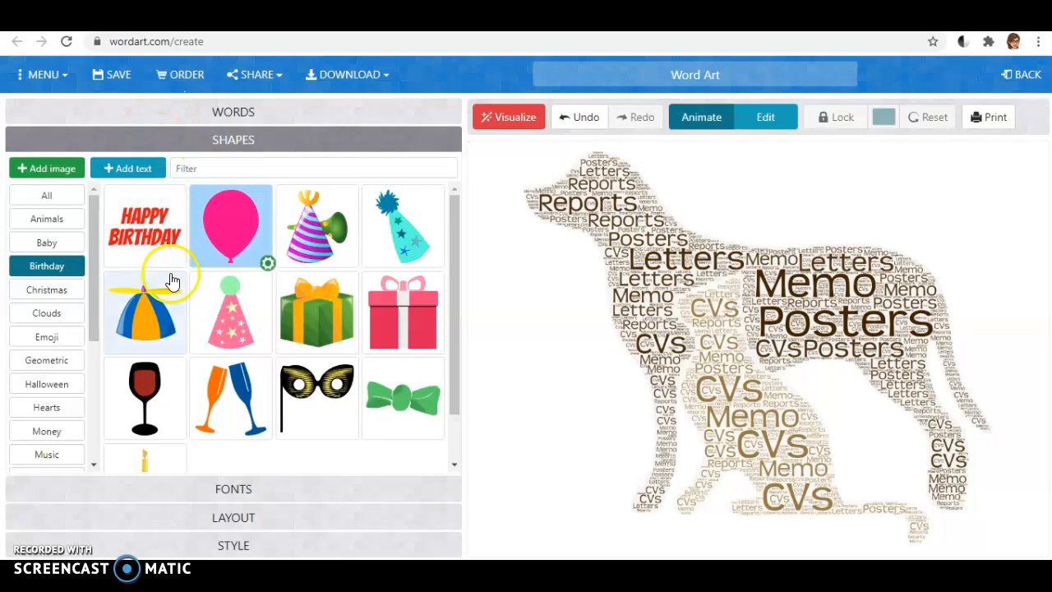
pyautogui.click(218, 110)
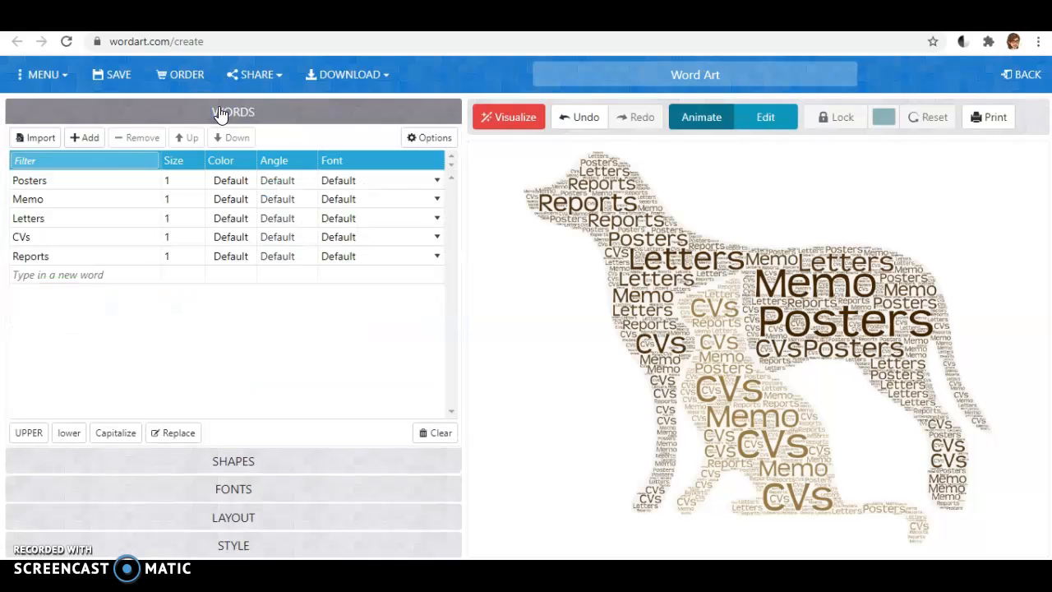
pyautogui.click(49, 256)
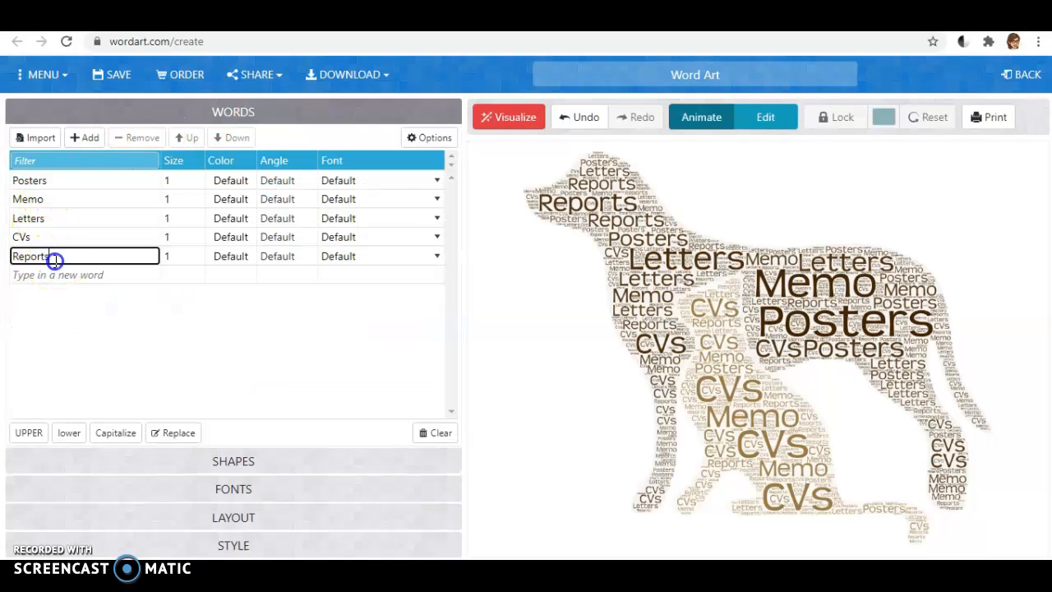
pyautogui.click(50, 180)
pyautogui.write('Happy')
pyautogui.click(56, 200)
pyautogui.moveTo(57, 200); pyautogui.dragTo(3, 200)
pyautogui.write('Birthday')
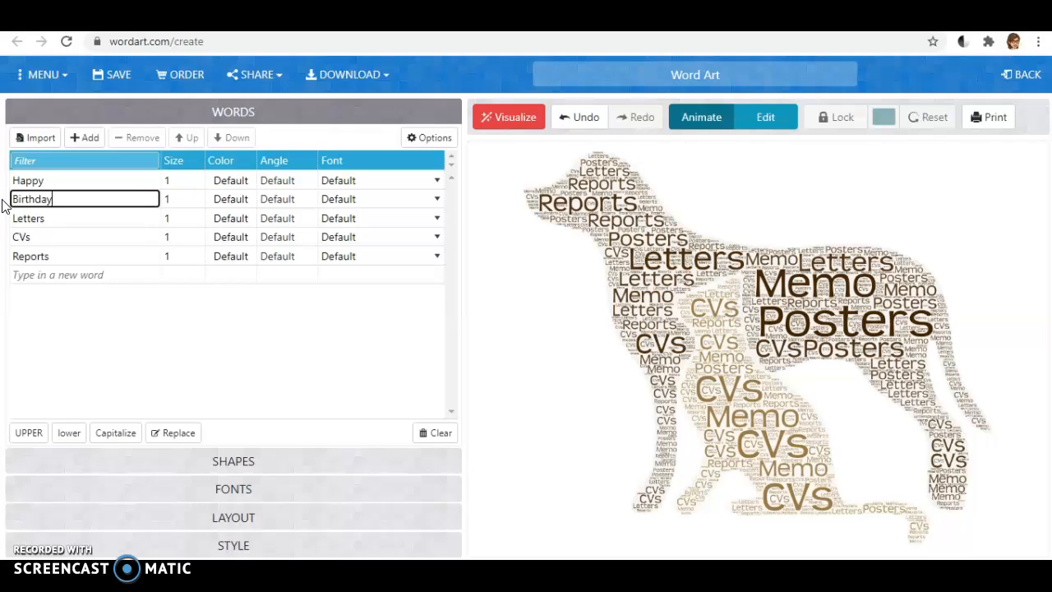
# Replace the word Letters with the birthday person's first name and CVs with We Love you.
pyautogui.click(47, 218)
pyautogui.moveTo(47, 218); pyautogui.dragTo(12, 236)
pyautogui.write('Ni')
pyautogui.click(44, 237)
pyautogui.write('We Love')
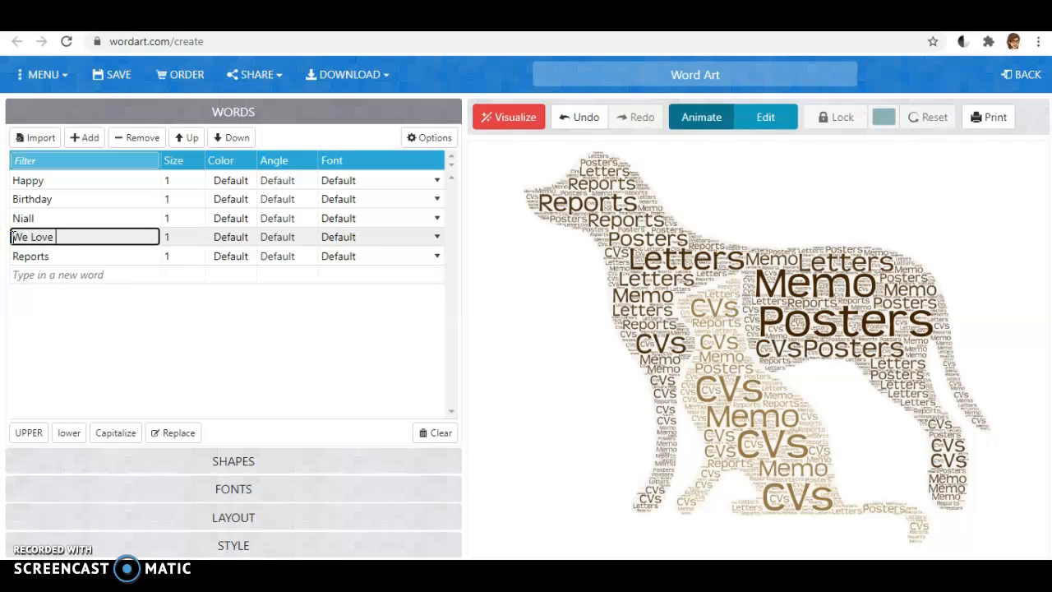
pyautogui.write(' you')
# Replace the word Reports with a family member's first name and add two more first names to the word list.
pyautogui.click(50, 255)
pyautogui.moveTo(50, 256); pyautogui.dragTo(11, 255)
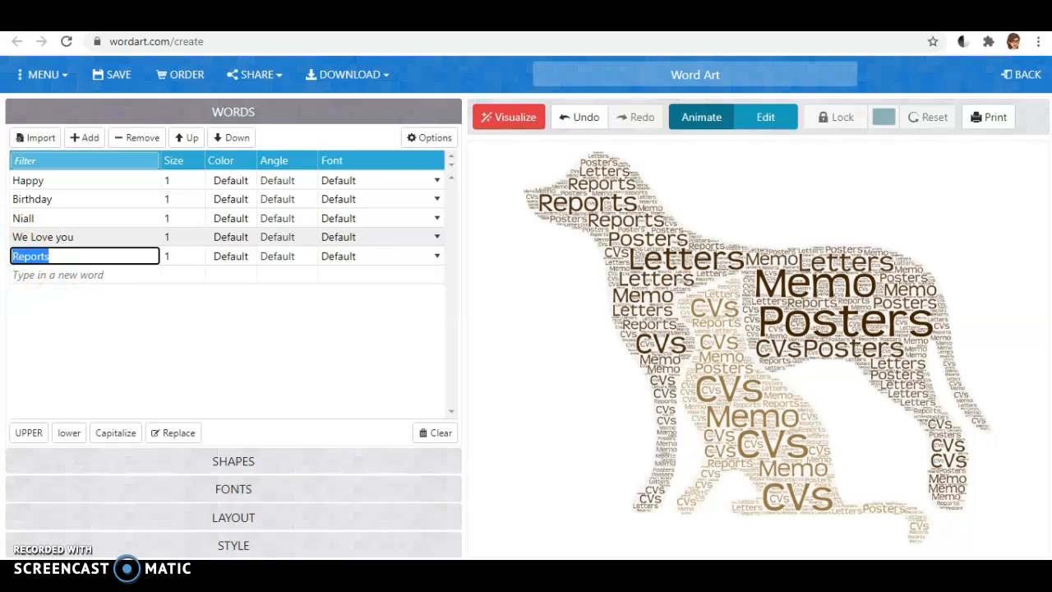
pyautogui.write('Julianne')
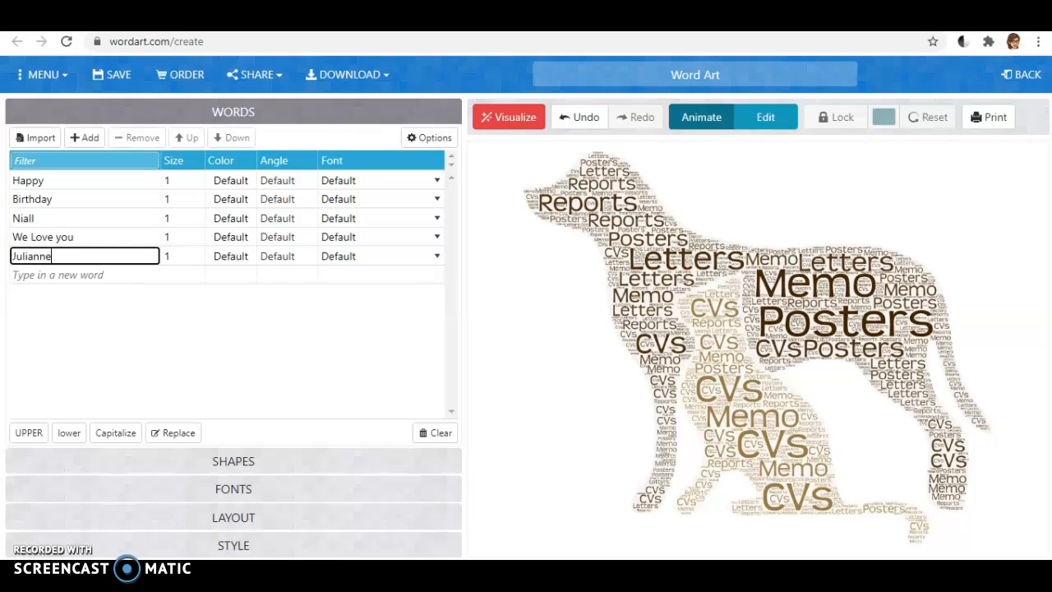
pyautogui.press('Return')
pyautogui.write('N')
pyautogui.press('BackSpace')
pyautogui.write('Thom')
pyautogui.press('Return')
pyautogui.write('Roisin')
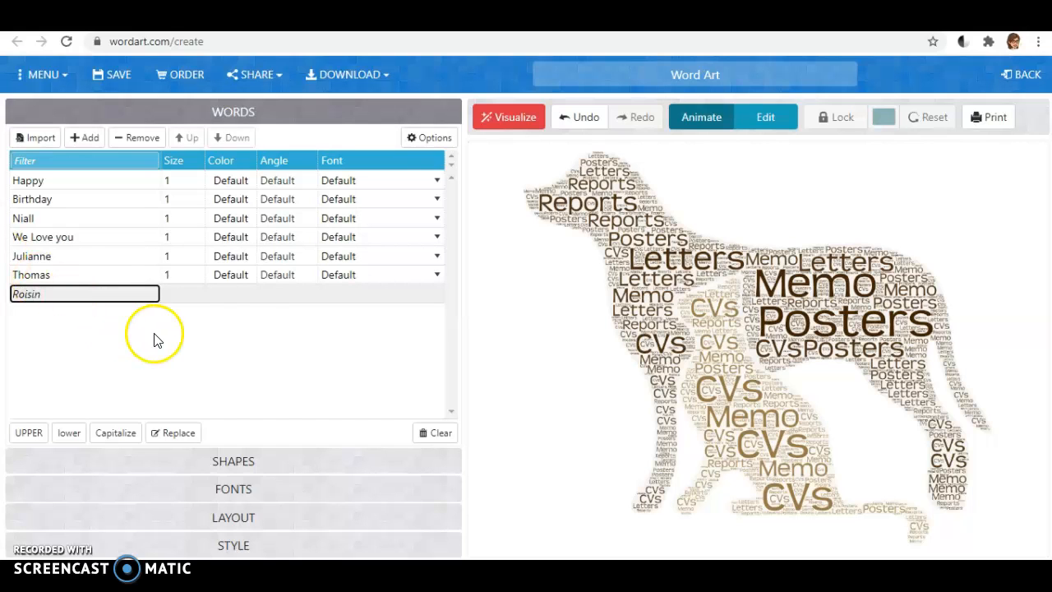
# Set the word cloud's font to Slackey and visualize the words in the balloon shape.
pyautogui.click(231, 461)
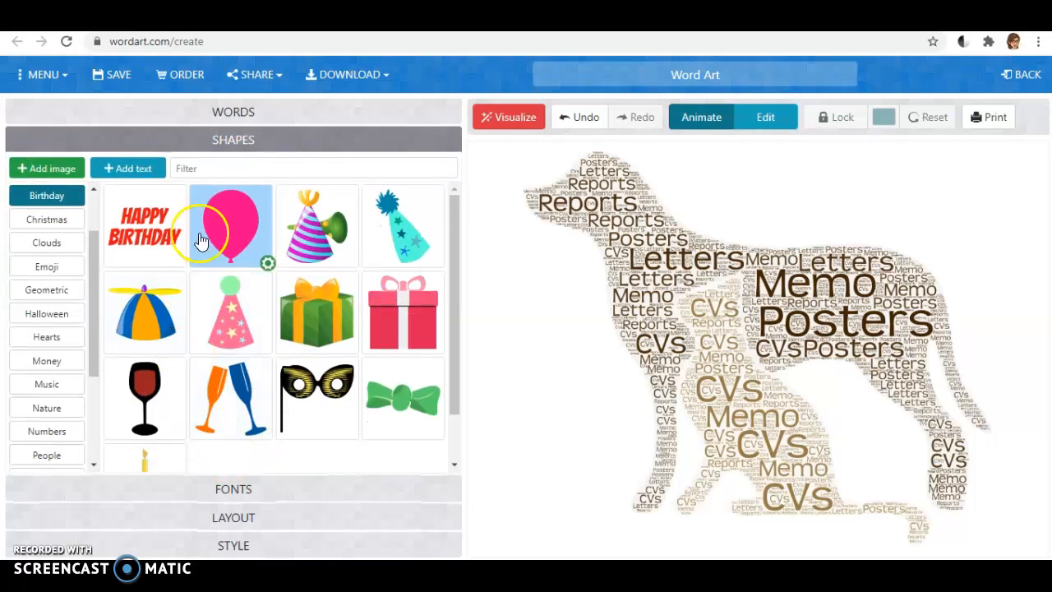
pyautogui.click(235, 489)
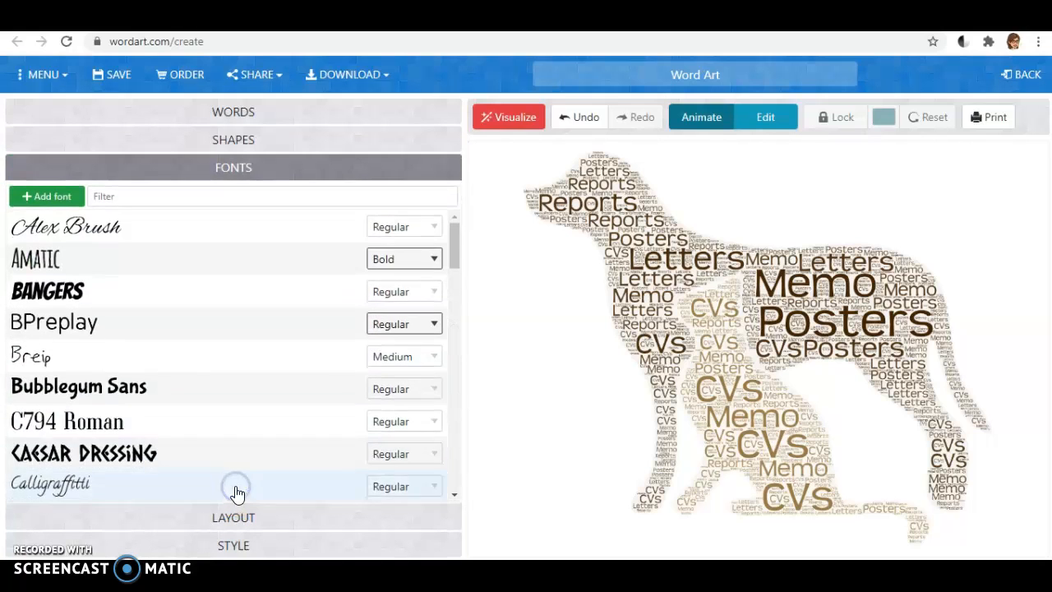
pyautogui.click(83, 291)
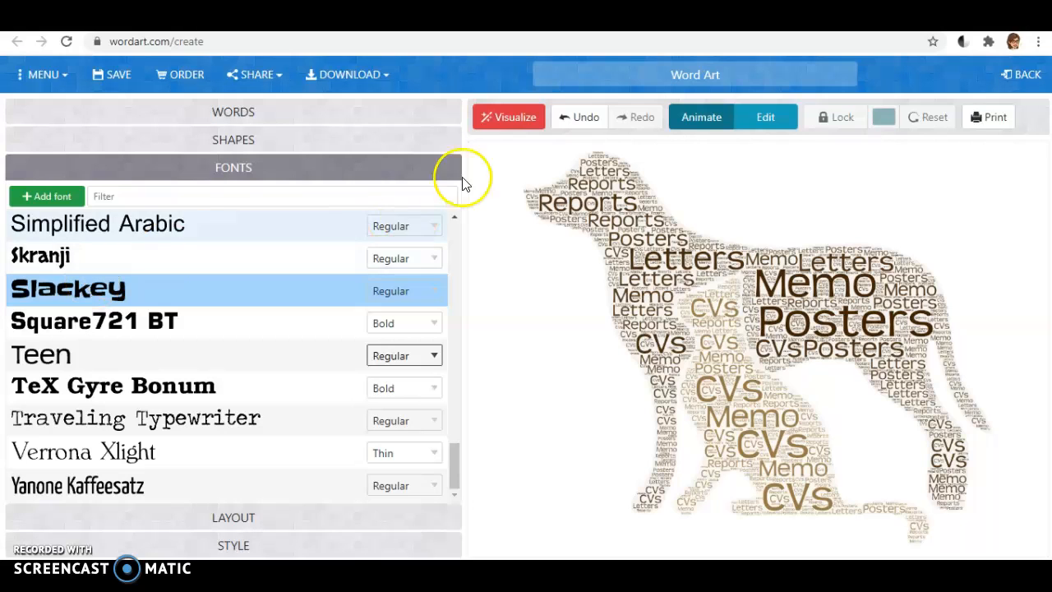
pyautogui.click(523, 115)
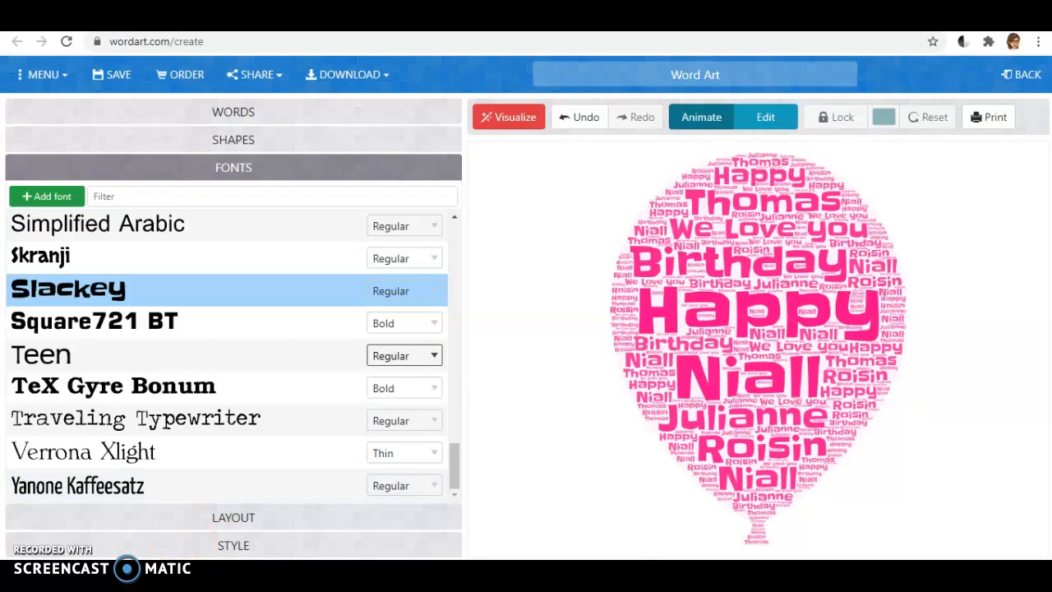
# Open Snipping Tool and capture a snip of the whole balloon word cloud.
pyautogui.press('super')
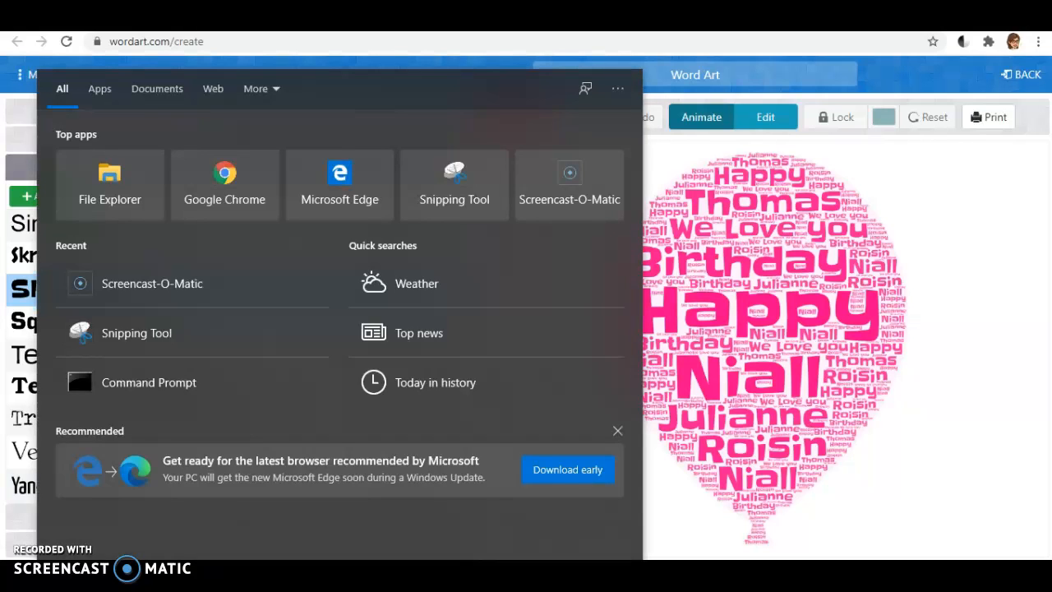
pyautogui.write('snip')
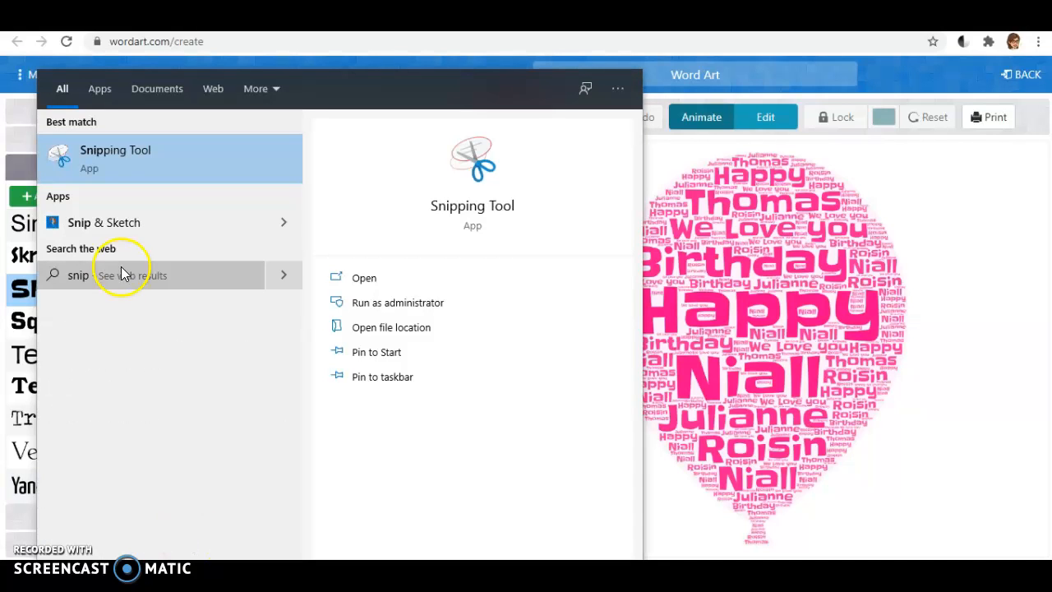
pyautogui.click(98, 158)
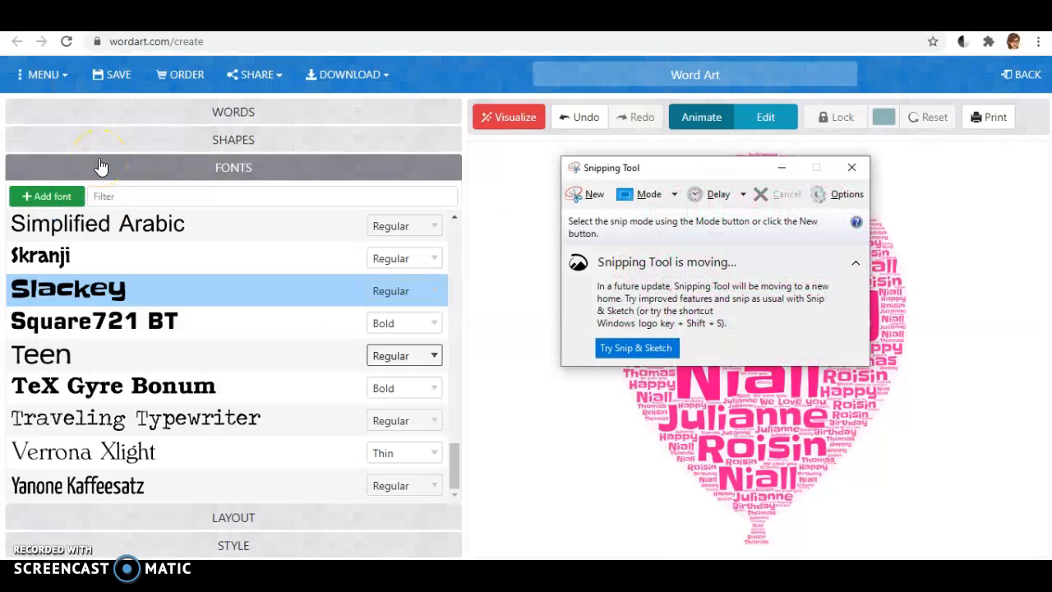
pyautogui.click(578, 194)
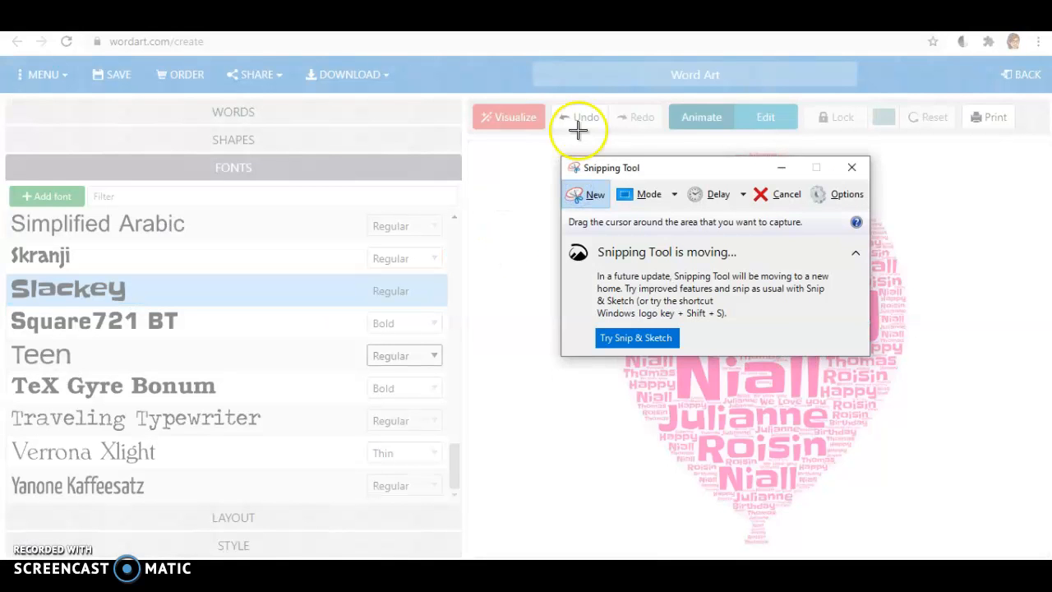
pyautogui.moveTo(665, 170); pyautogui.dragTo(210, 145)
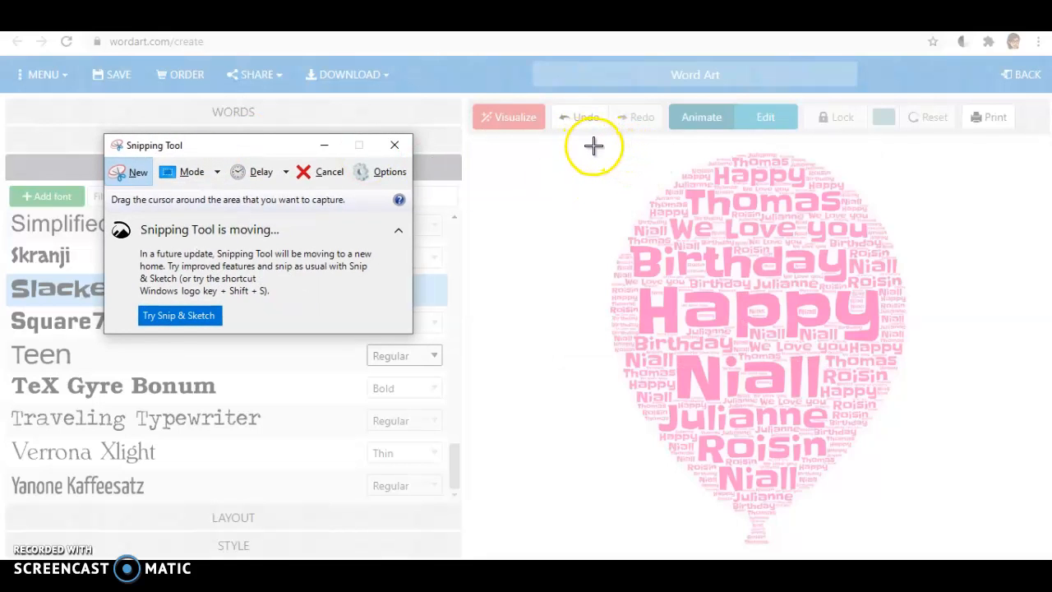
pyautogui.moveTo(597, 146); pyautogui.dragTo(916, 550)
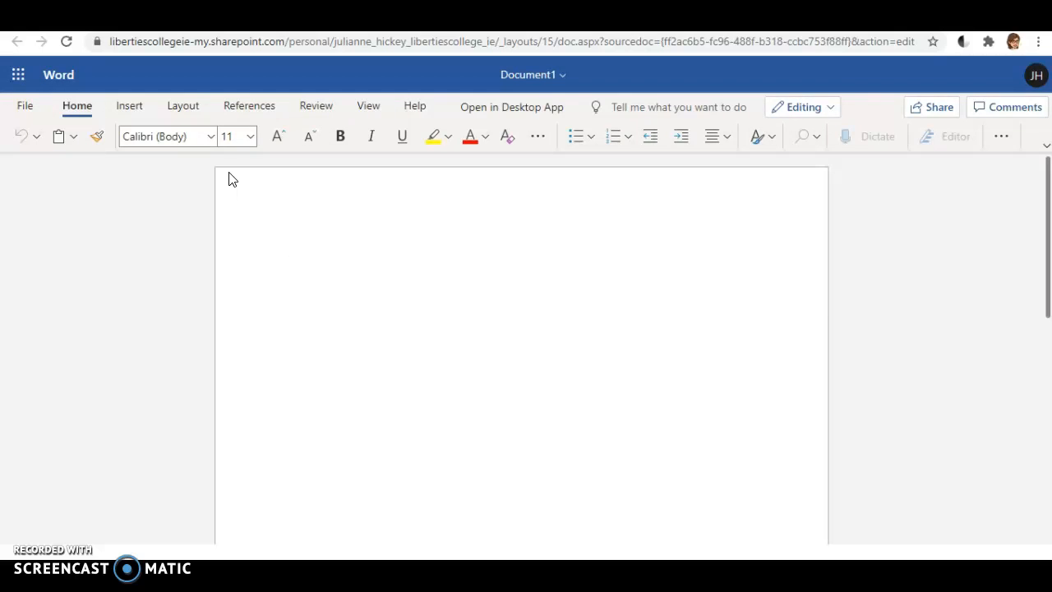
# Set the blank Word document to landscape orientation and paste the balloon snip into it.
pyautogui.click(174, 107)
pyautogui.click(167, 138)
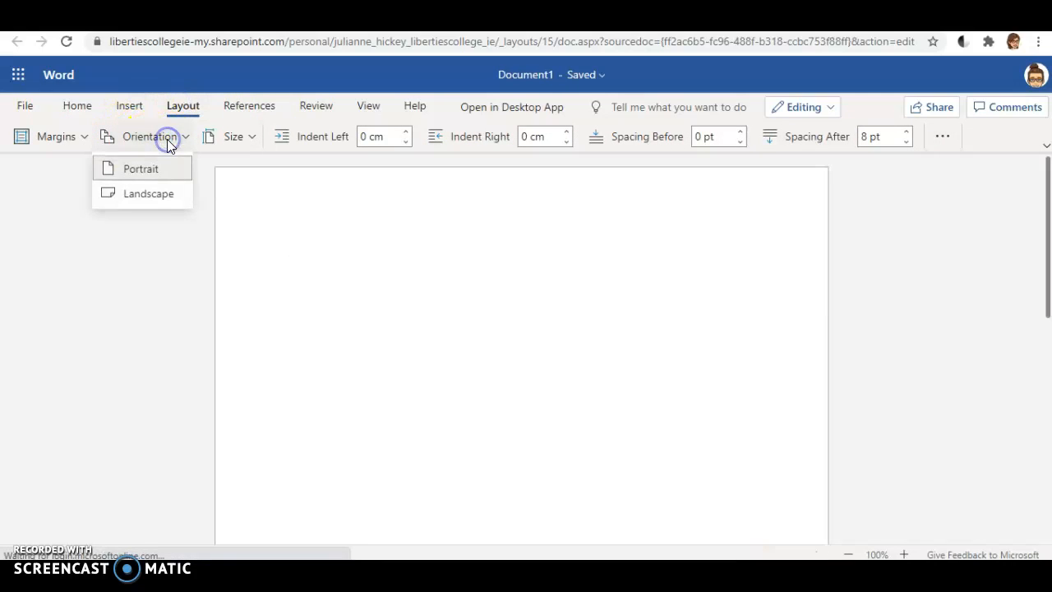
pyautogui.click(148, 194)
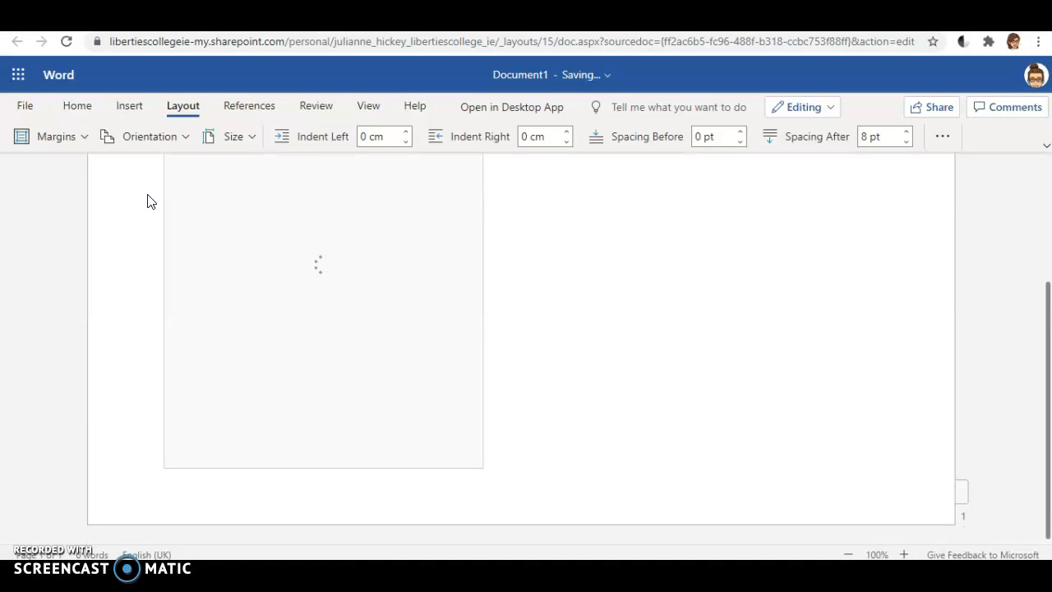
pyautogui.click(598, 281)
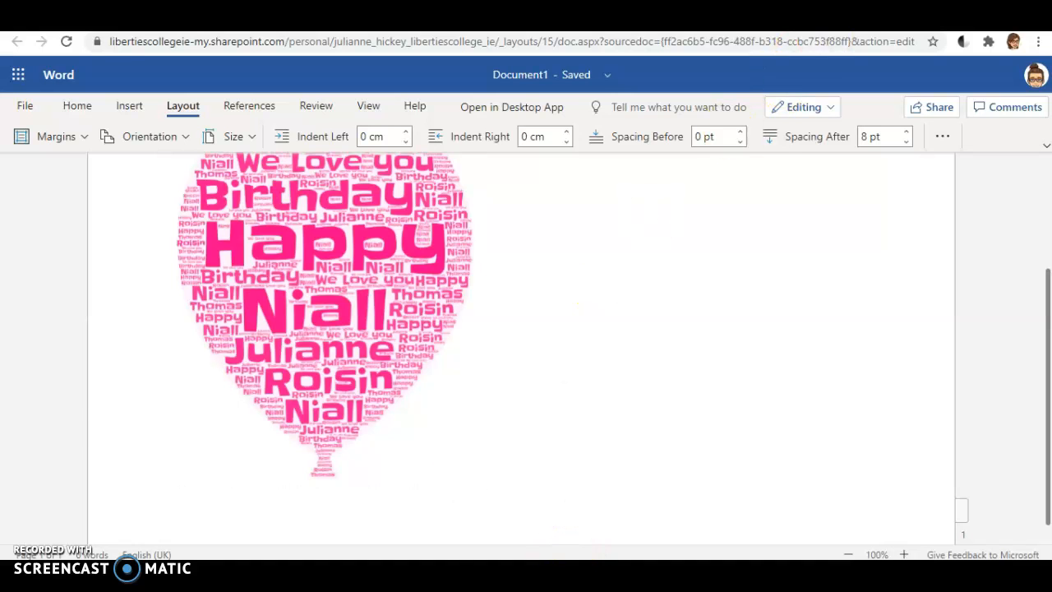
# Clear away the Snipping Tool window, paste a second balloon beside the first in Word, and return to the WordArt.com home page.
pyautogui.click(789, 20)
pyautogui.click(663, 573)
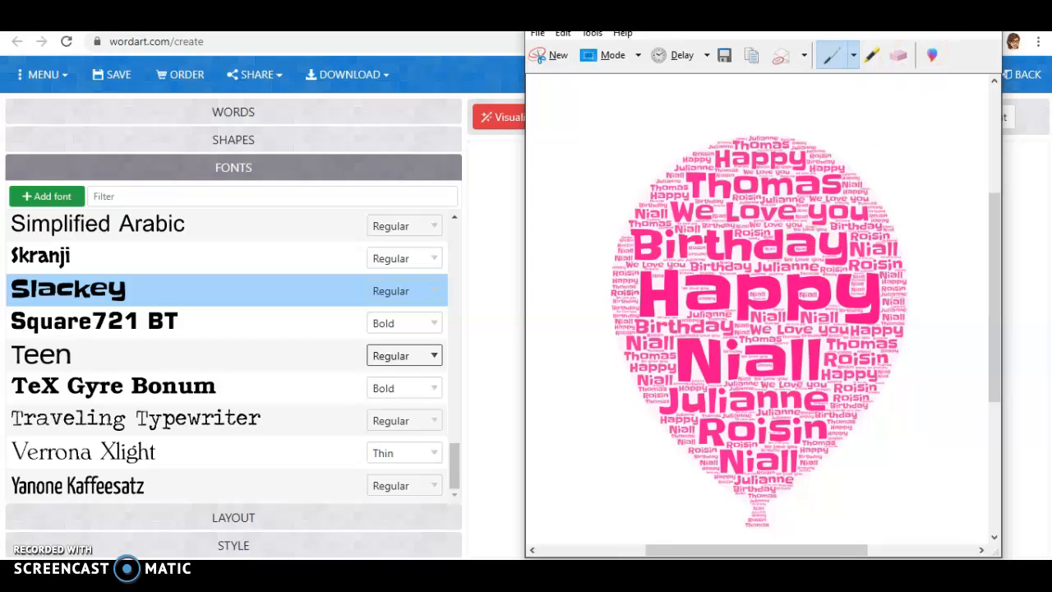
pyautogui.click(914, 16)
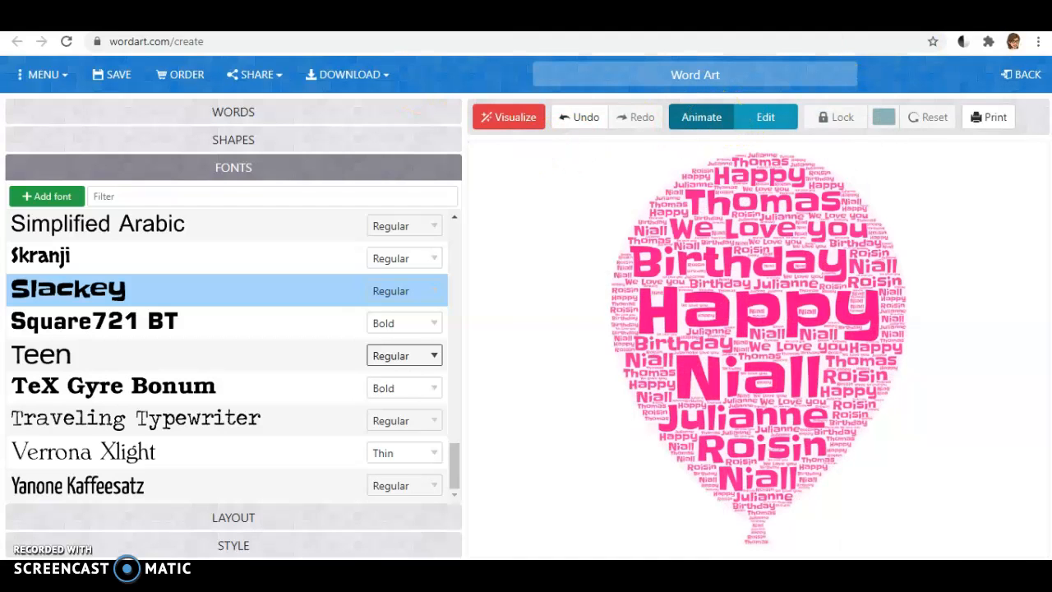
pyautogui.click(346, 17)
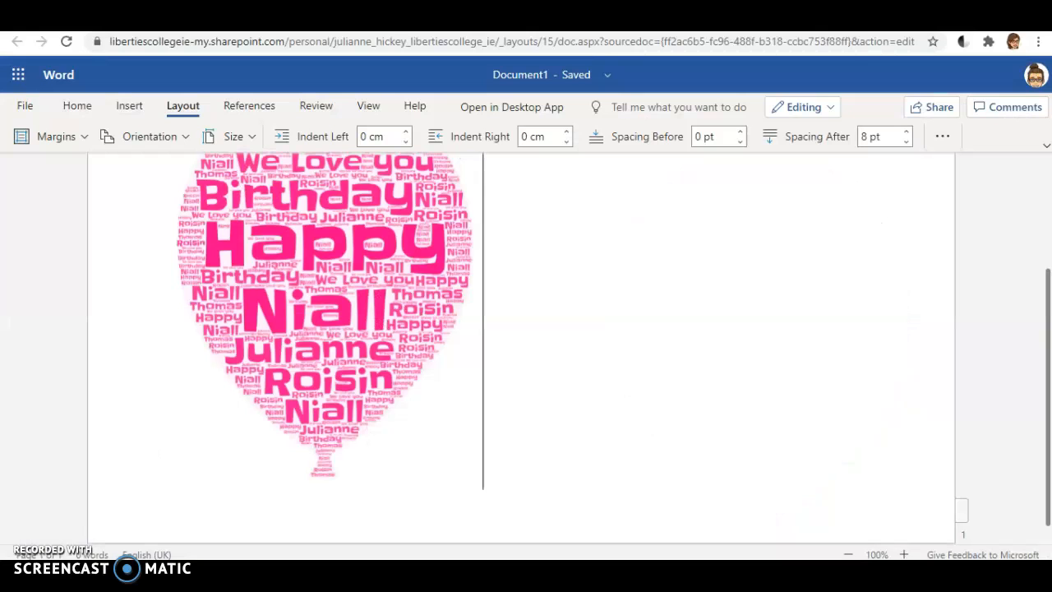
pyautogui.hotkey('ctrl', 'v')
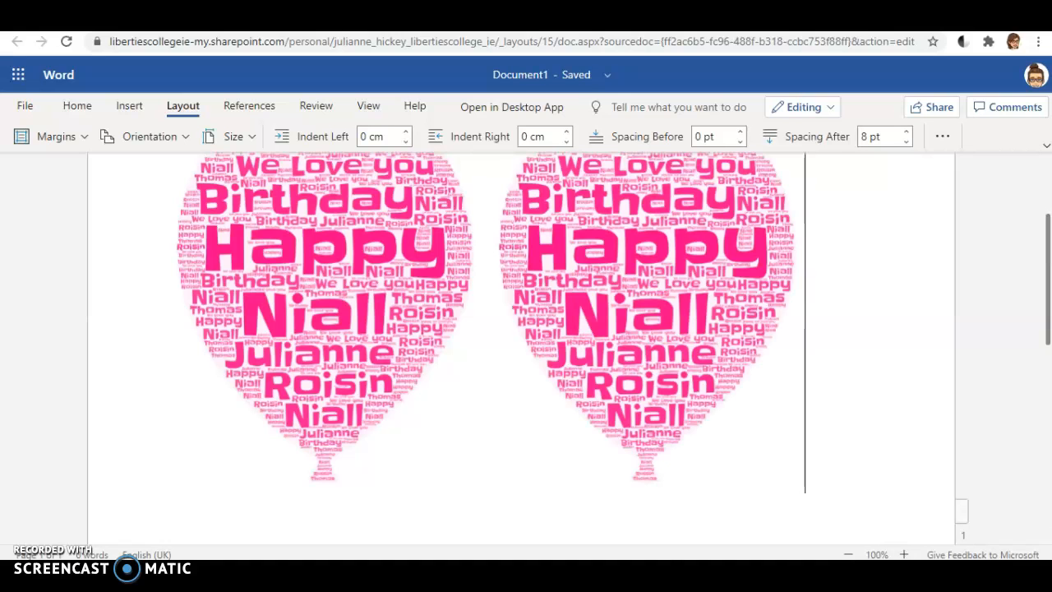
pyautogui.hotkey('ctrl', 'Tab')
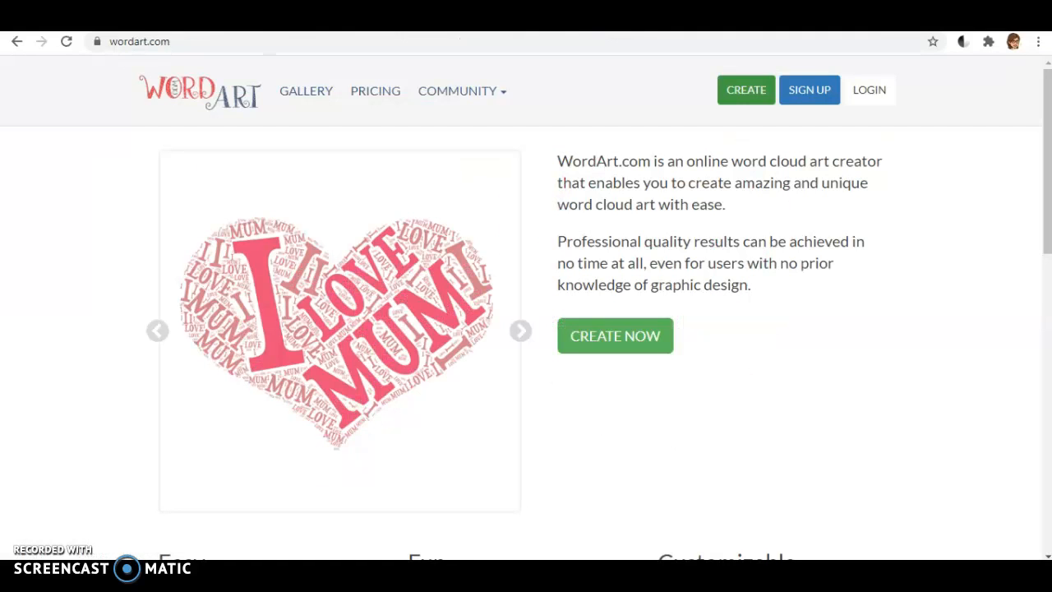